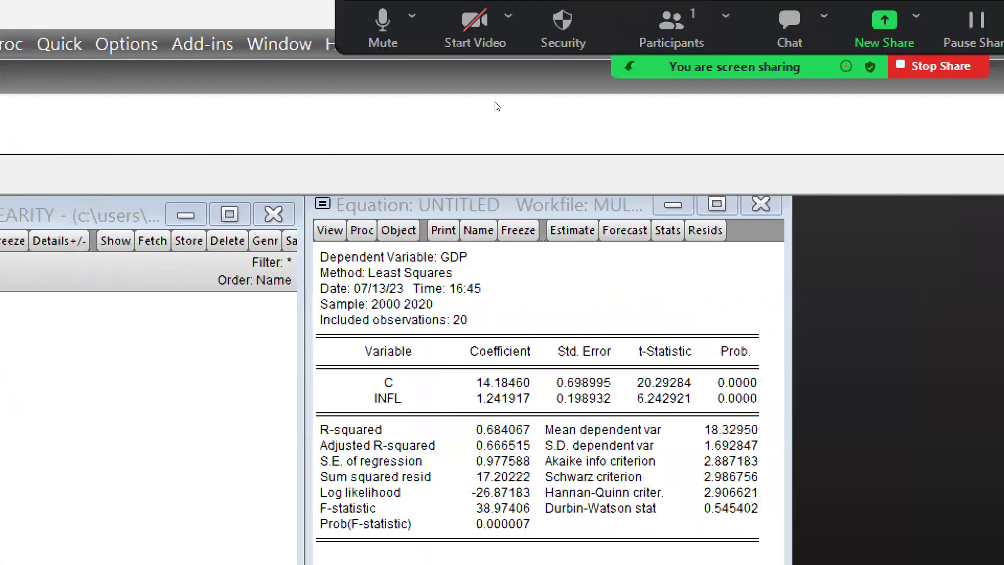
Delete the untitled equation and estimate a new least squares equation specified as gdp c infl over the 2000 2020 sample
key("ctrl+F4")
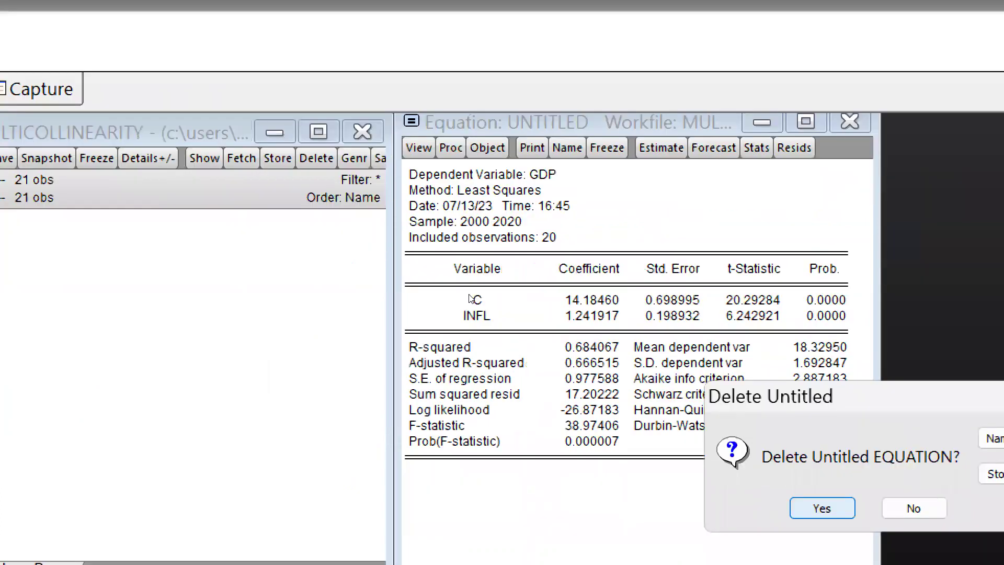
key("Return")
key("alt+q")
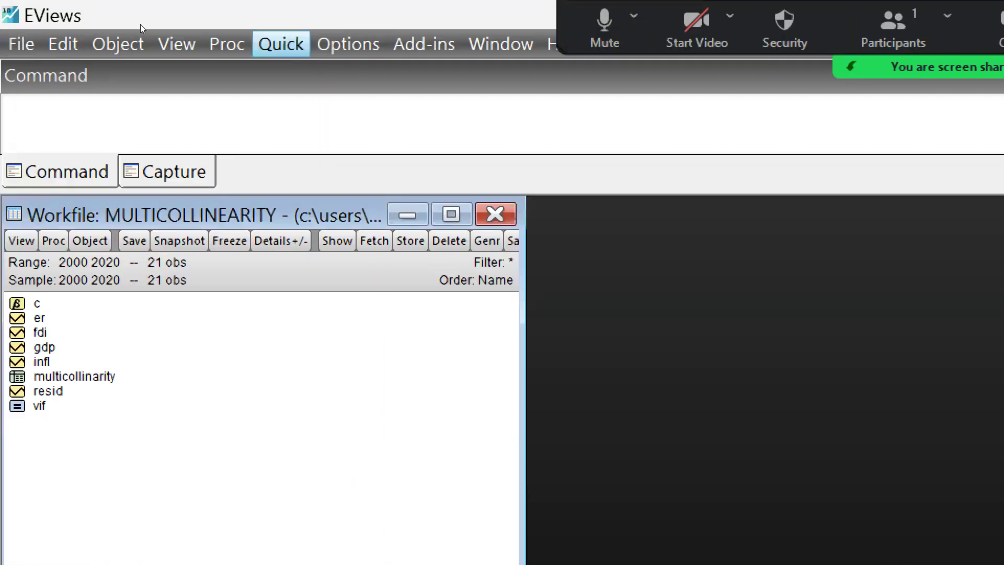
key("Up")
key("Up")
key("Return")
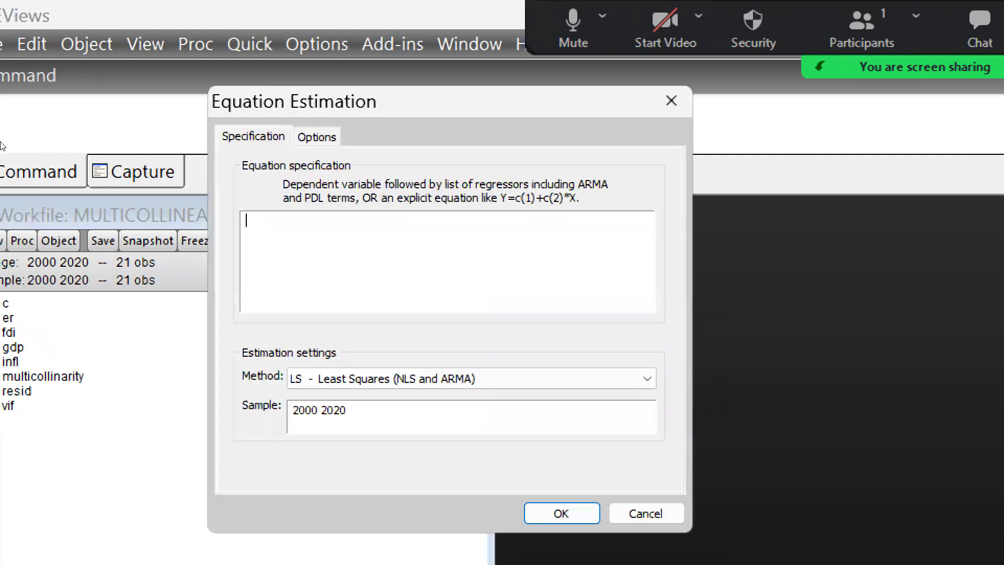
type("gdp ")
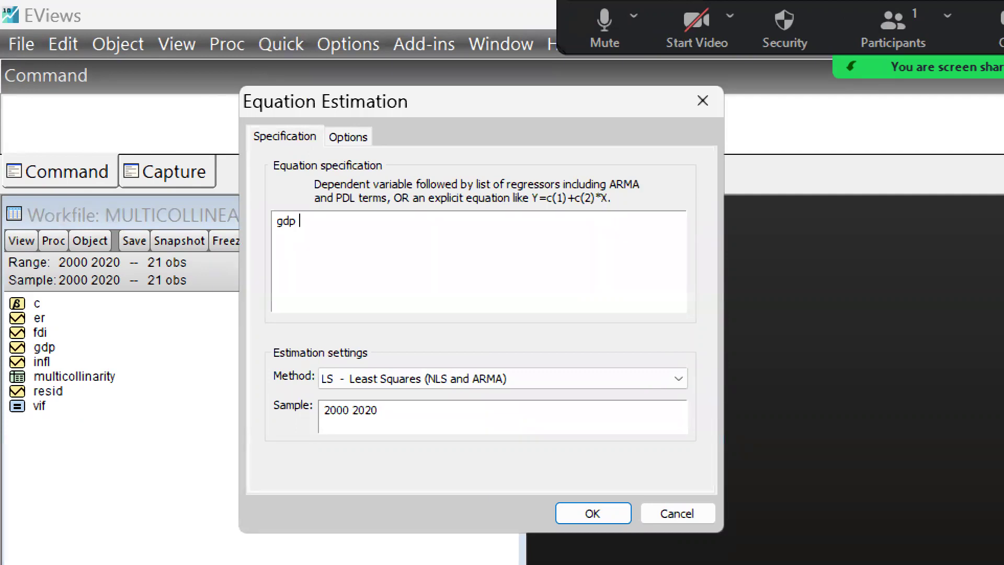
type("c infl")
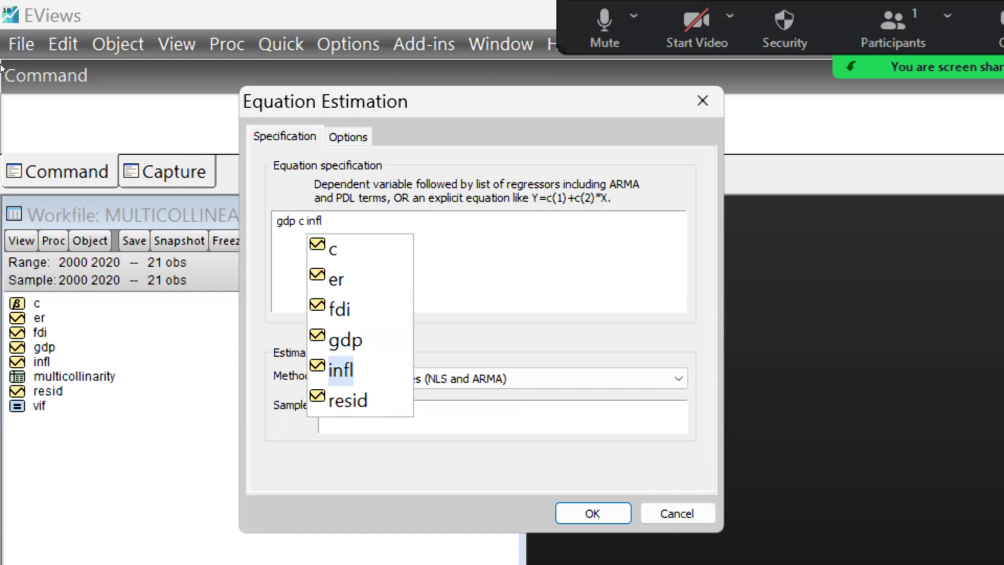
key("Escape")
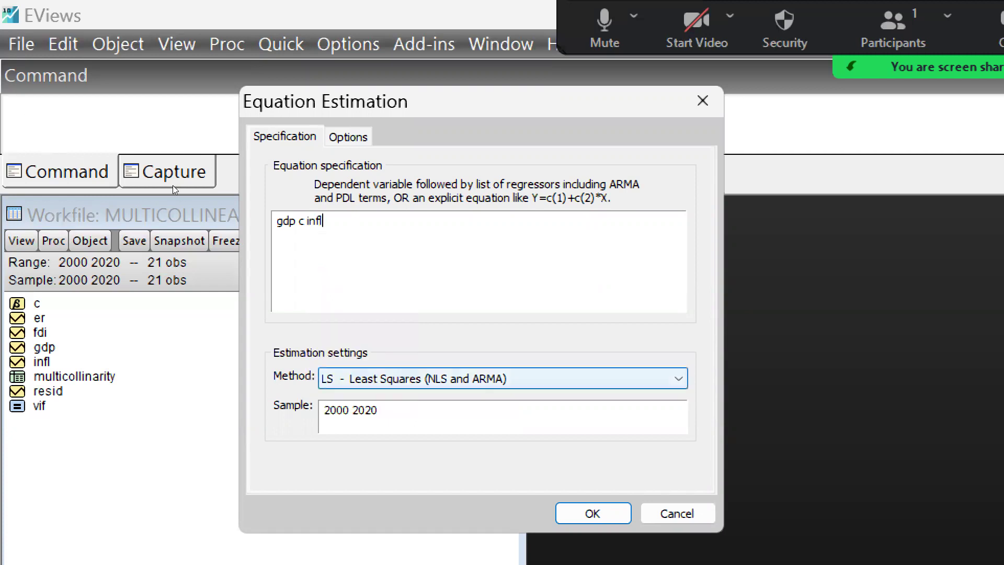
key("Return")
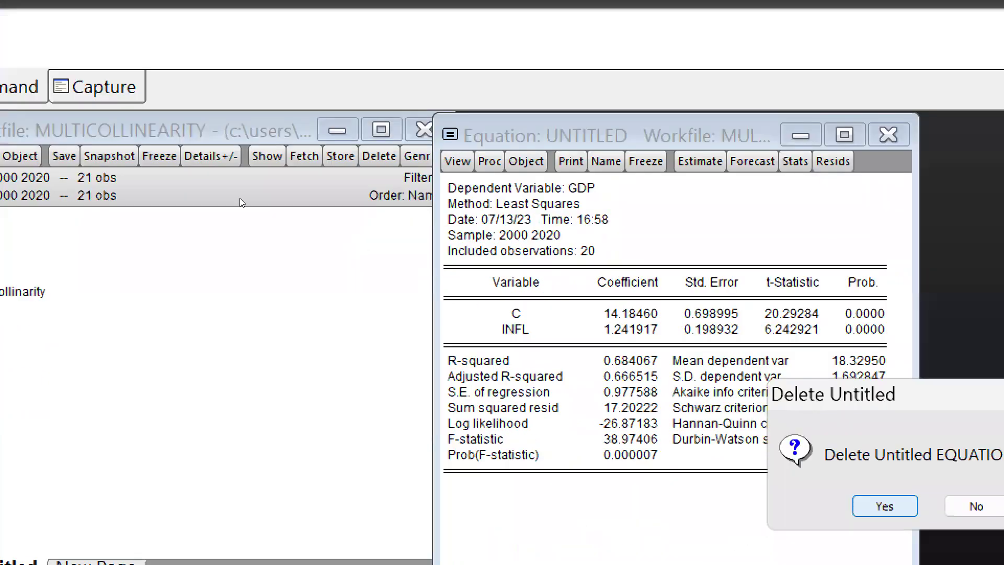
Delete the untitled equation and estimate a new least squares equation specified as gdp c fdi, placing its output beside the workfile
key("Return")
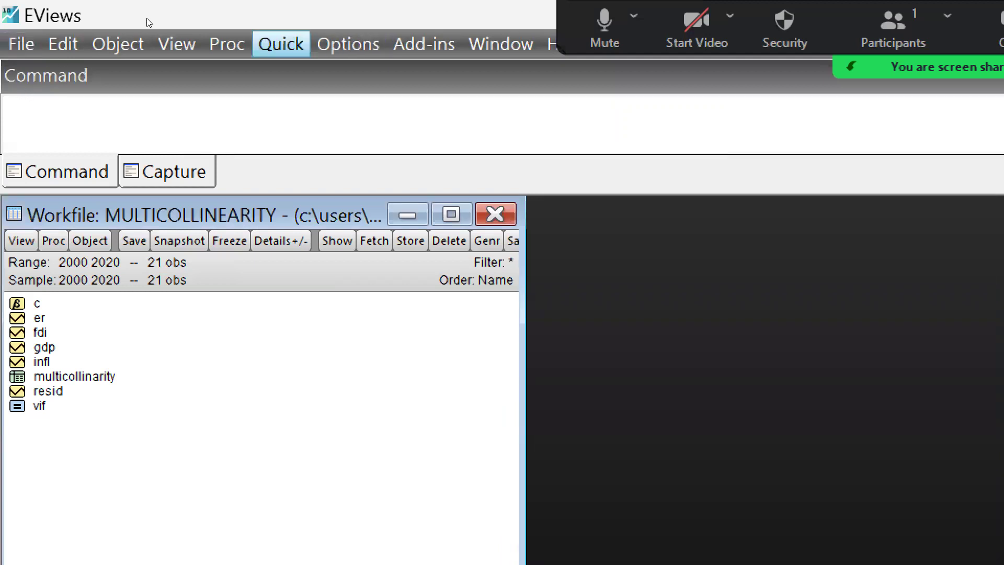
key("Down")
key("Down")
key("Down")
key("Down")
key("Down")
key("Down")
key("Down")
key("Down")
key("Return")
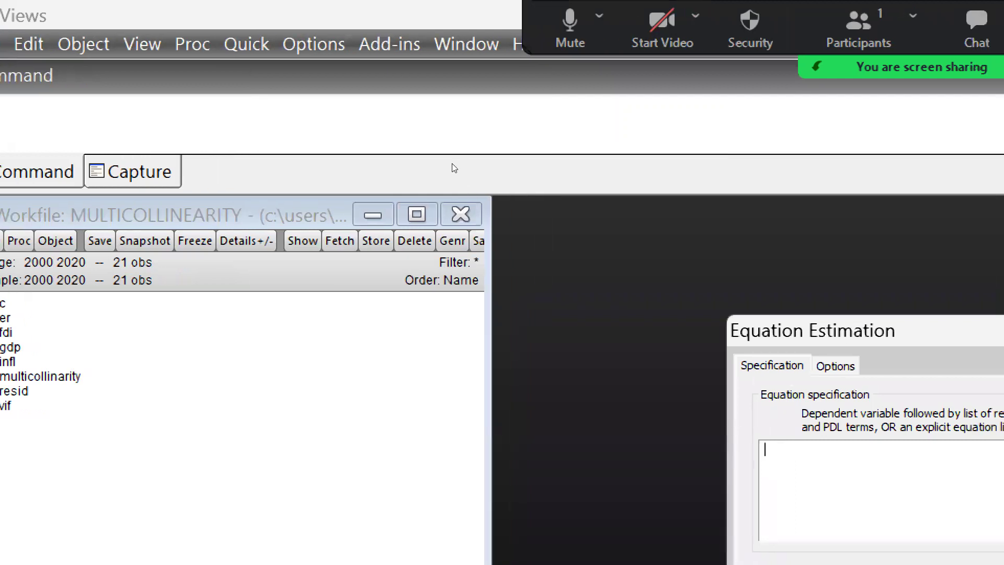
type("gdp c df")
key("BackSpace")
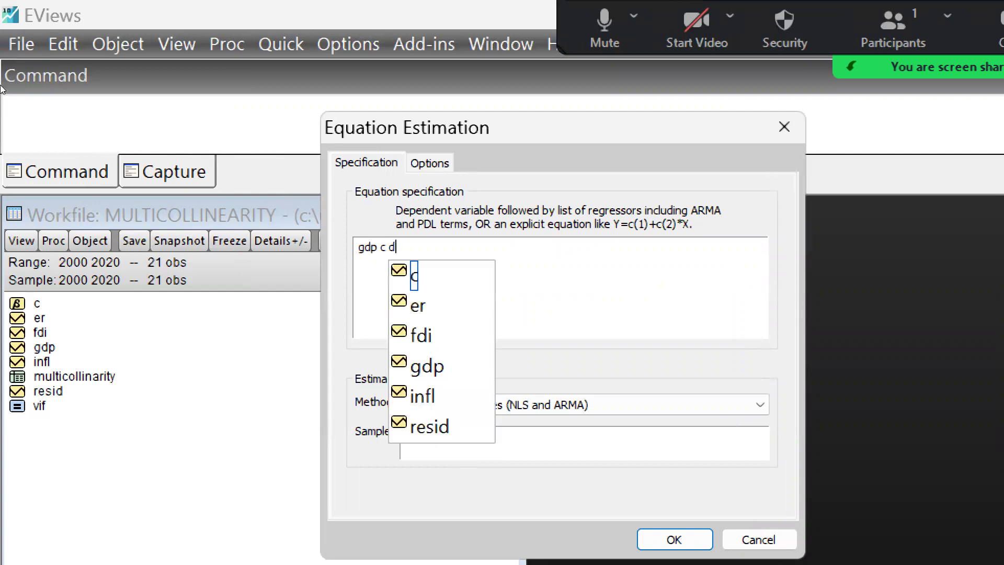
key("BackSpace")
type("fdi")
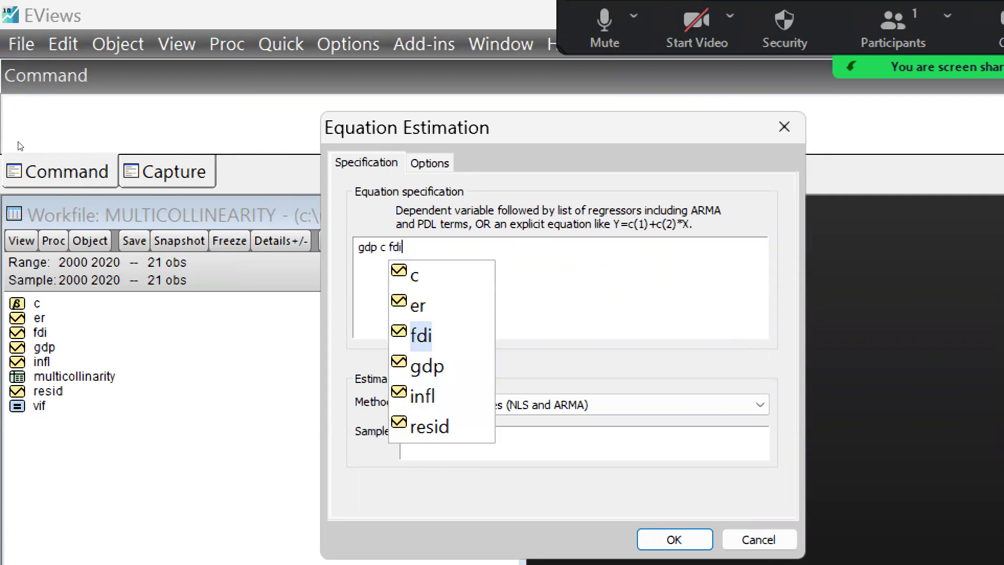
key("Return")
key("Return")
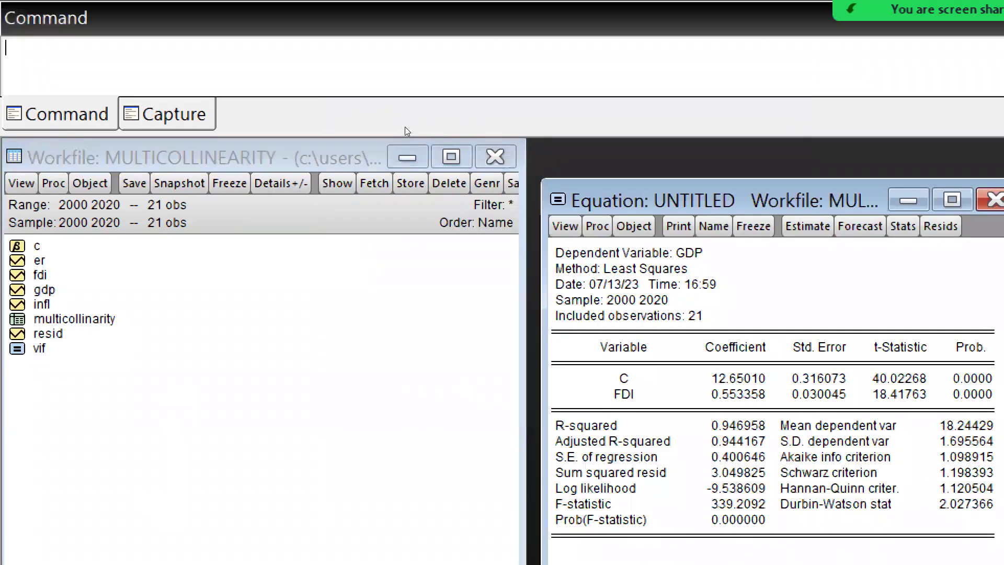
left_click_drag(601, 200, 476, 143)
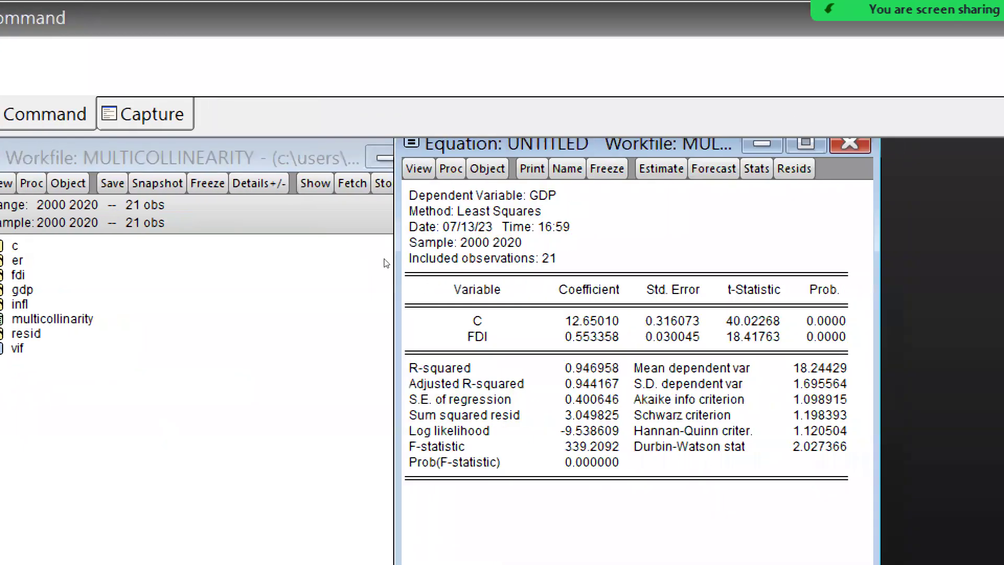
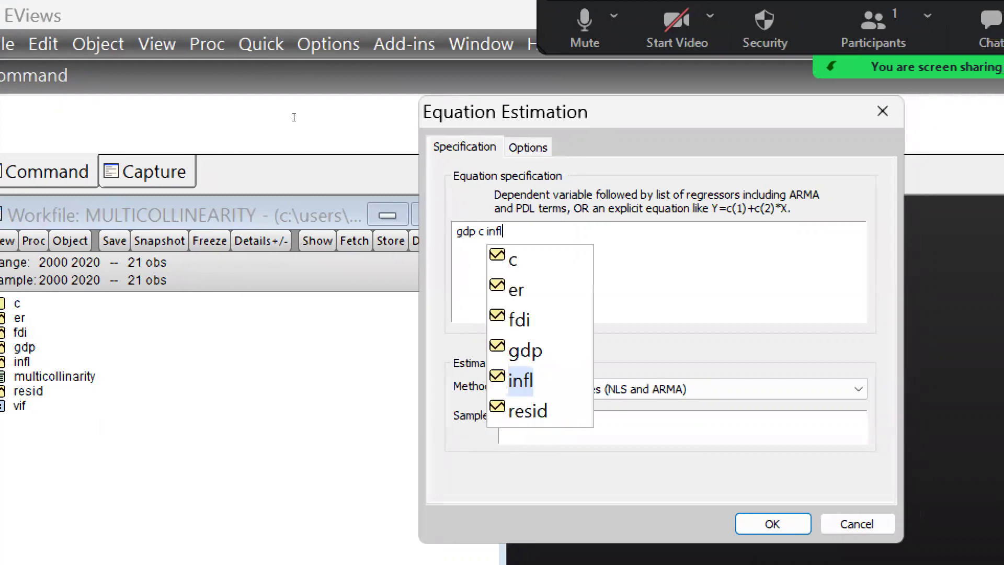
Estimate the least squares equation gdp c infl and run the Serial Correlation LM Test on its residuals with 1 lag
key("Return")
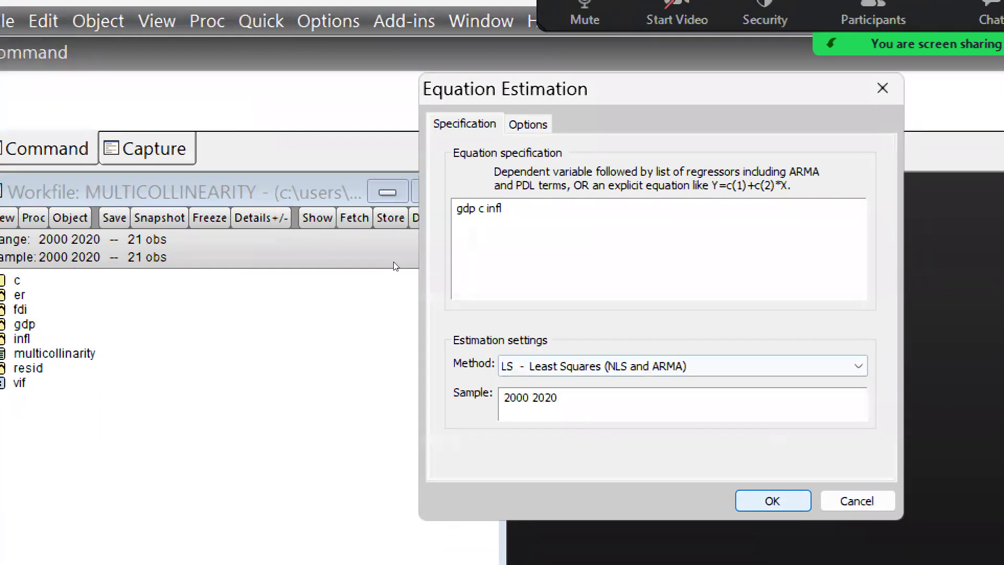
key("Return")
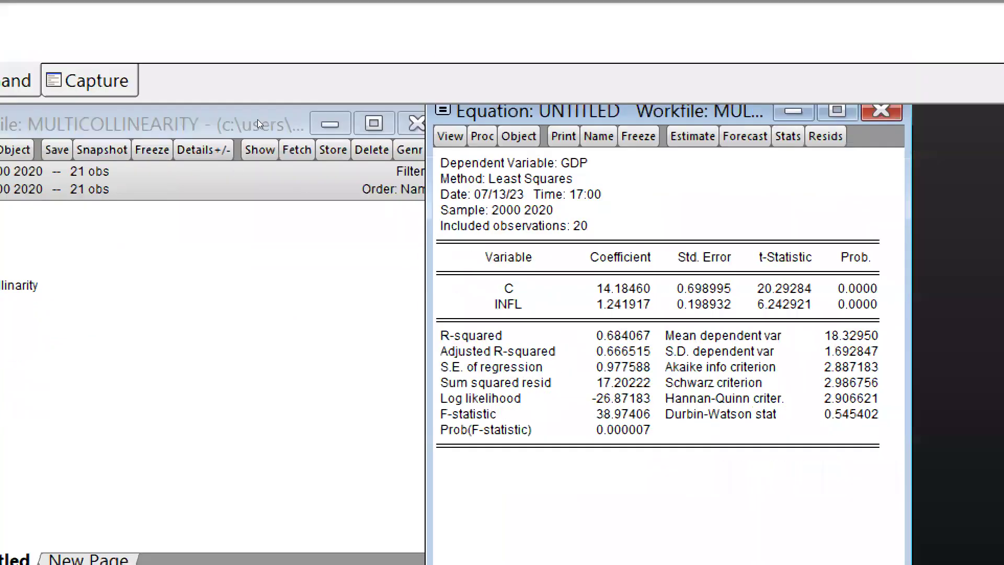
left_click(450, 136)
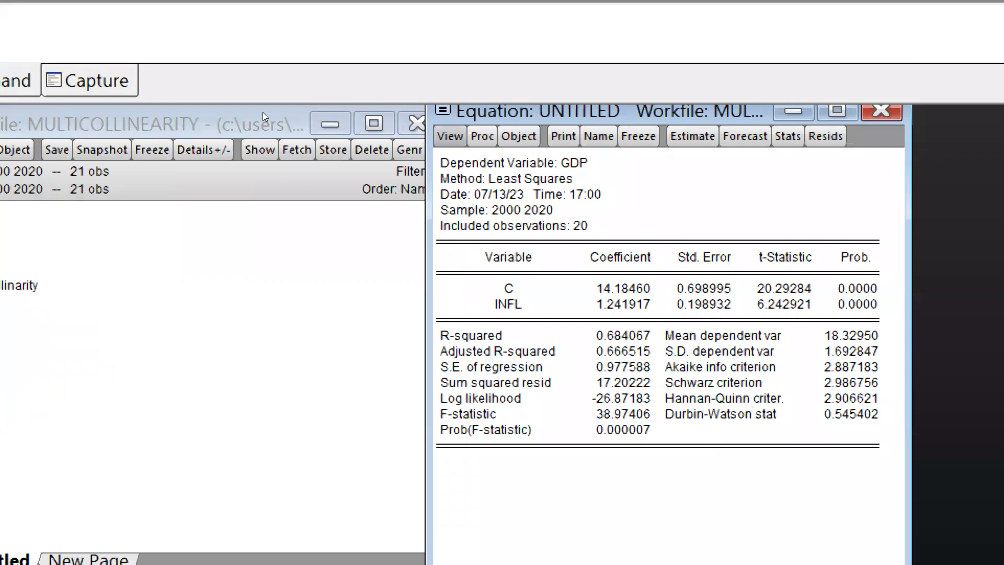
key("Down")
key("Up")
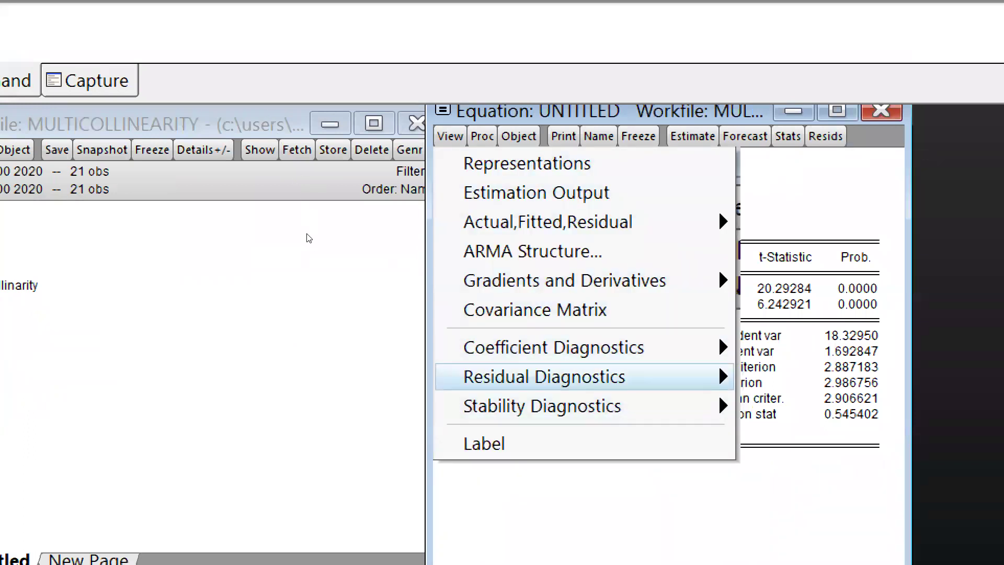
key("Right")
key("Down")
key("Down")
key("Down")
key("Down")
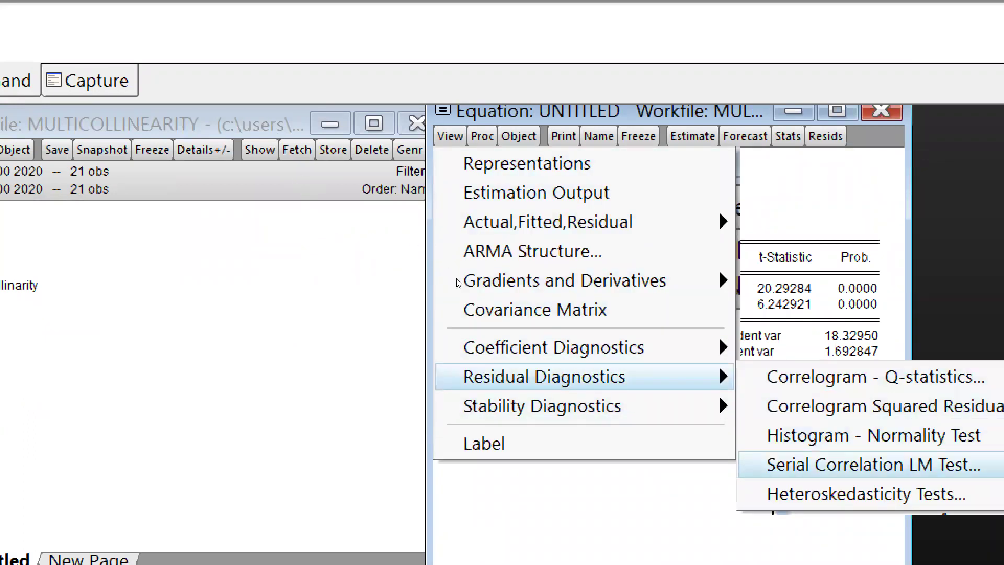
key("Return")
key("Right")
key("BackSpace")
type("1")
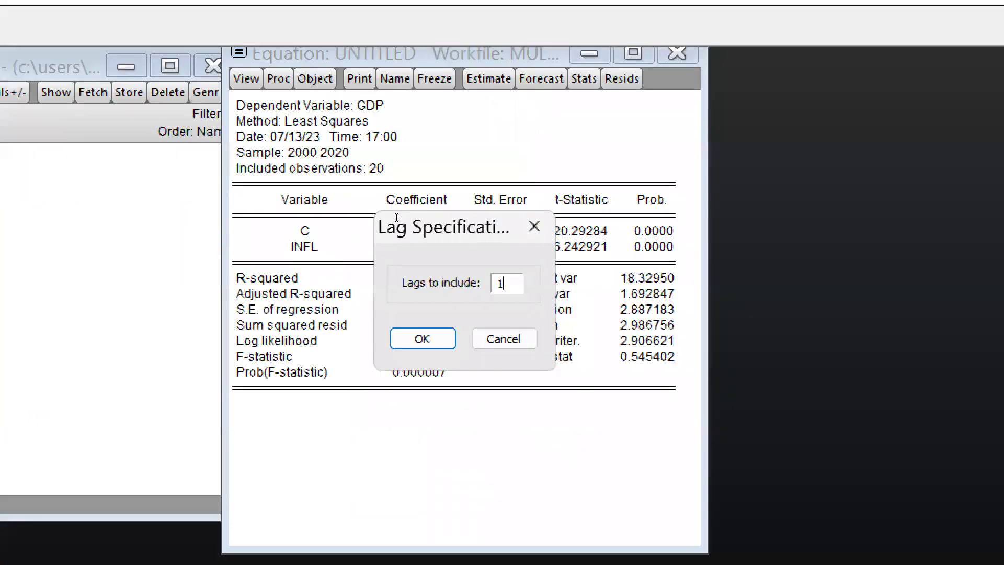
key("Return")
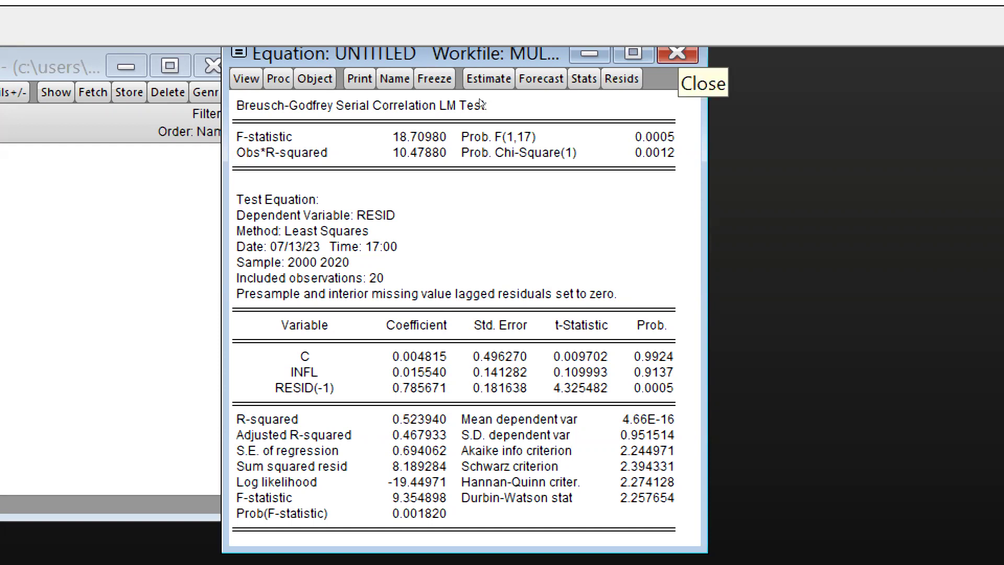
Add fdi as a regressor to the gdp equation and re-estimate it as gdp c infl fdi
left_click(489, 79)
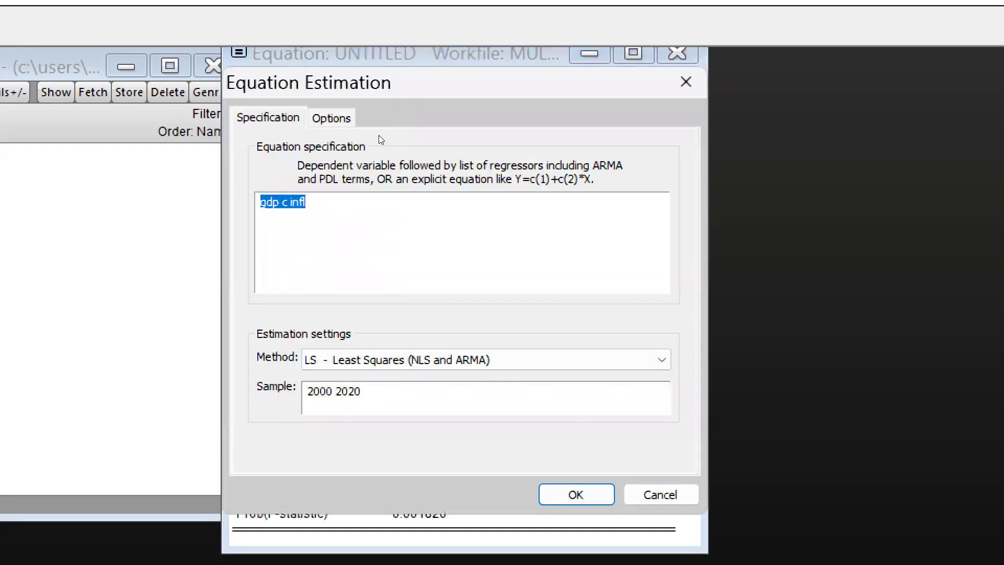
key("End")
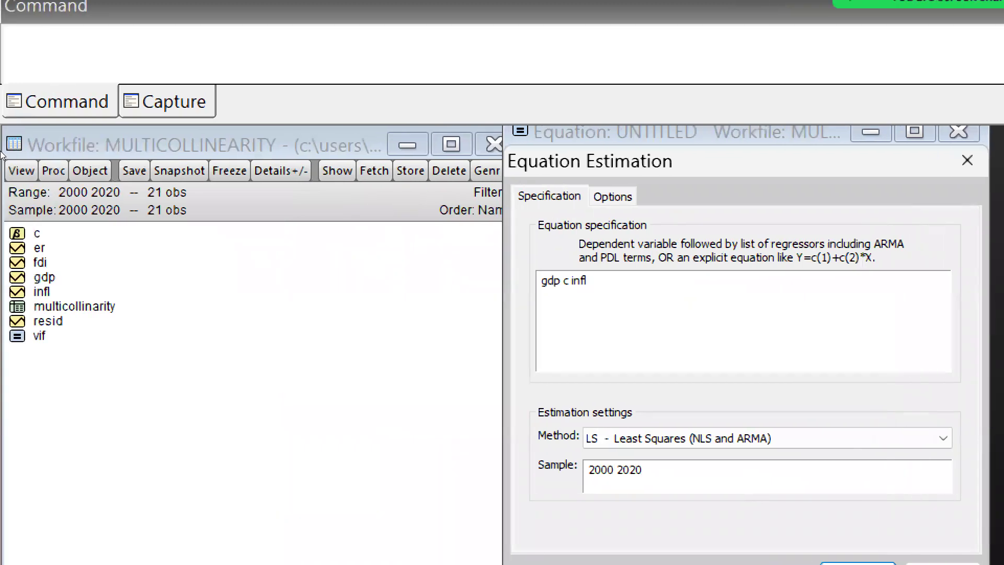
type("fdi")
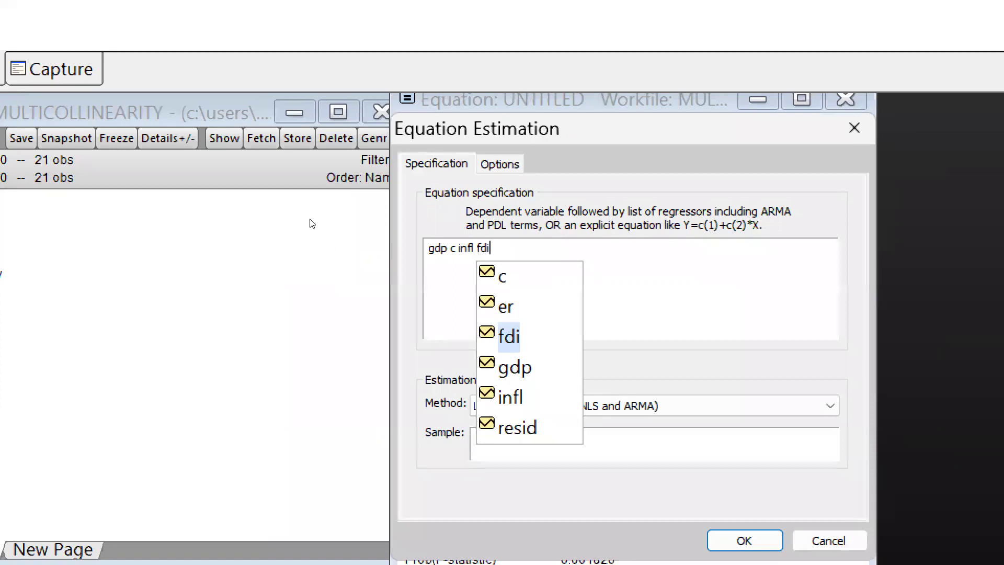
key("Escape")
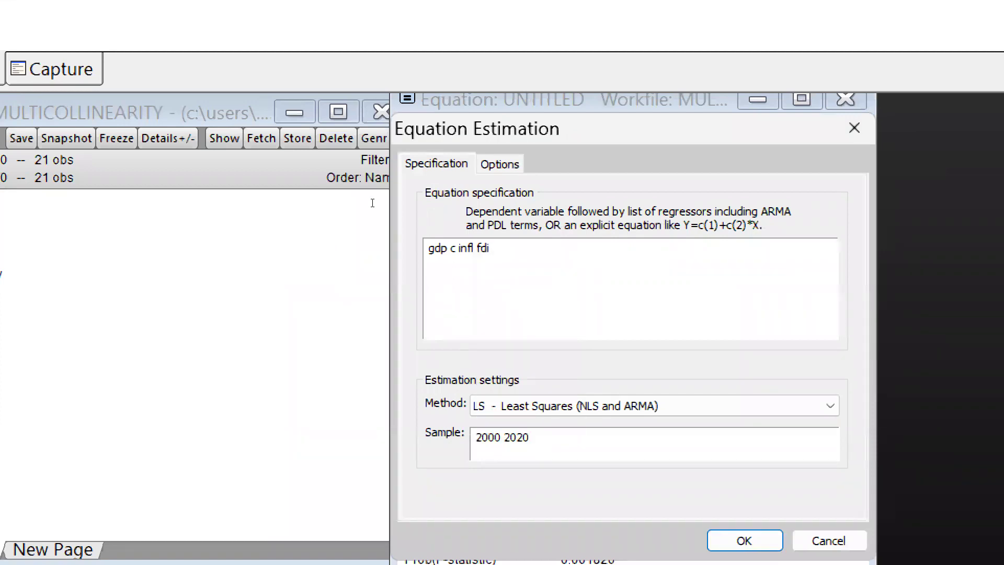
key("Return")
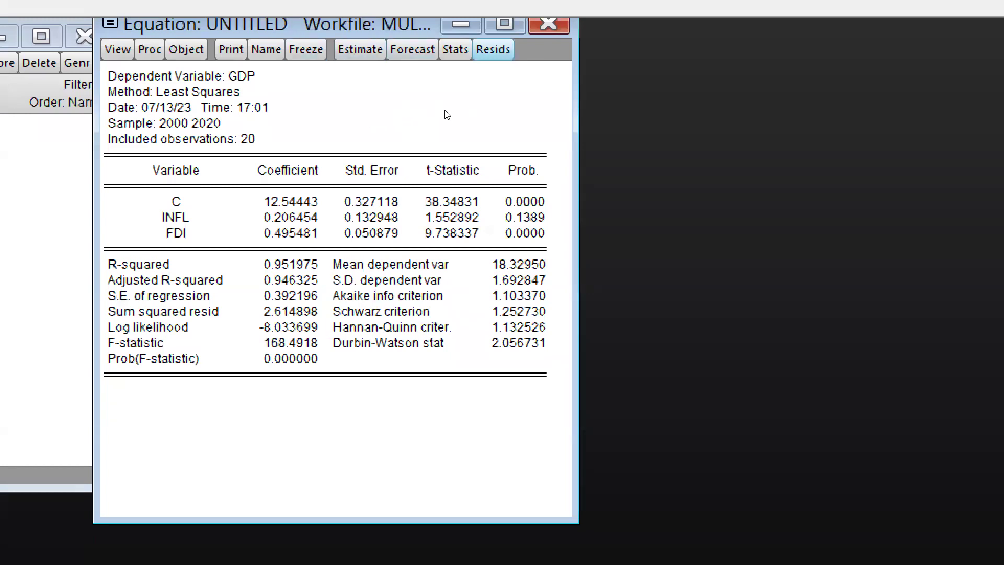
Try to re-estimate the equation with infl added a second time, as gdp c infl fdi infl
left_click(381, 49)
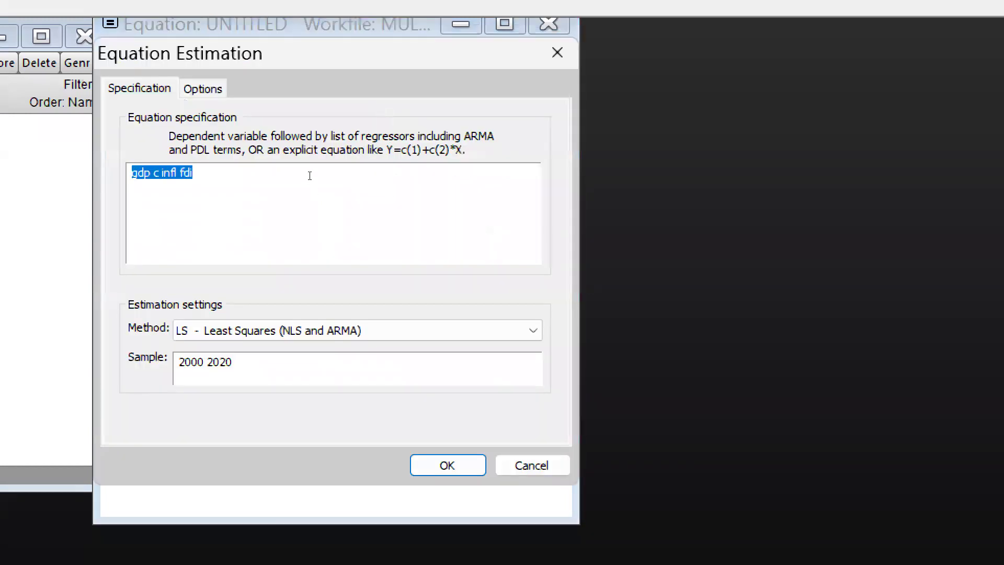
left_click(310, 176)
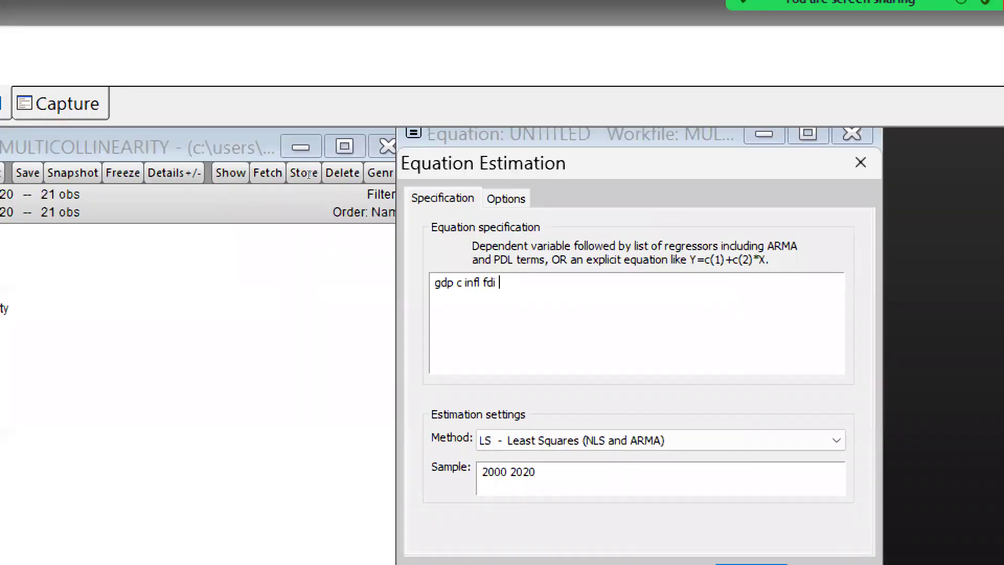
type("infl")
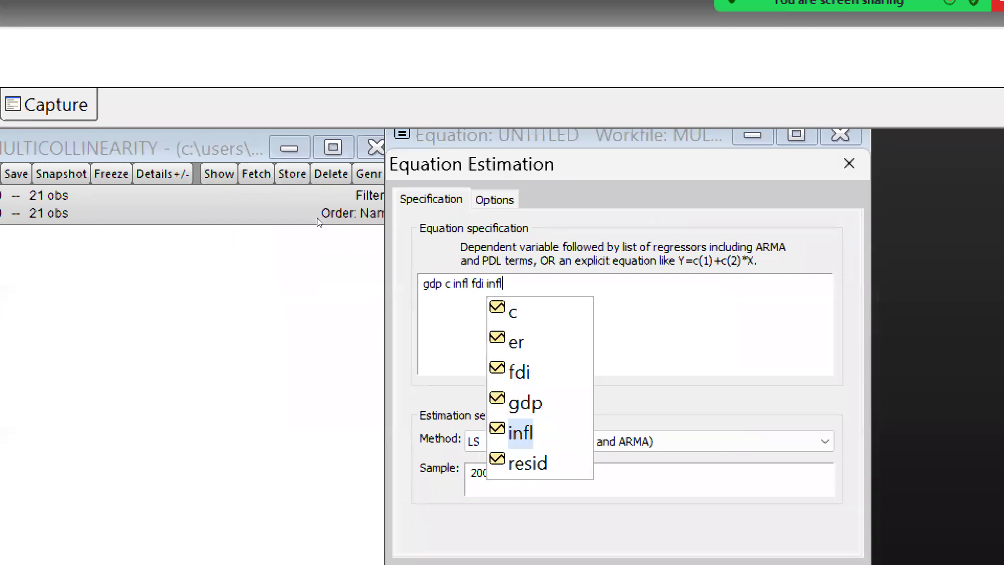
key("Tab")
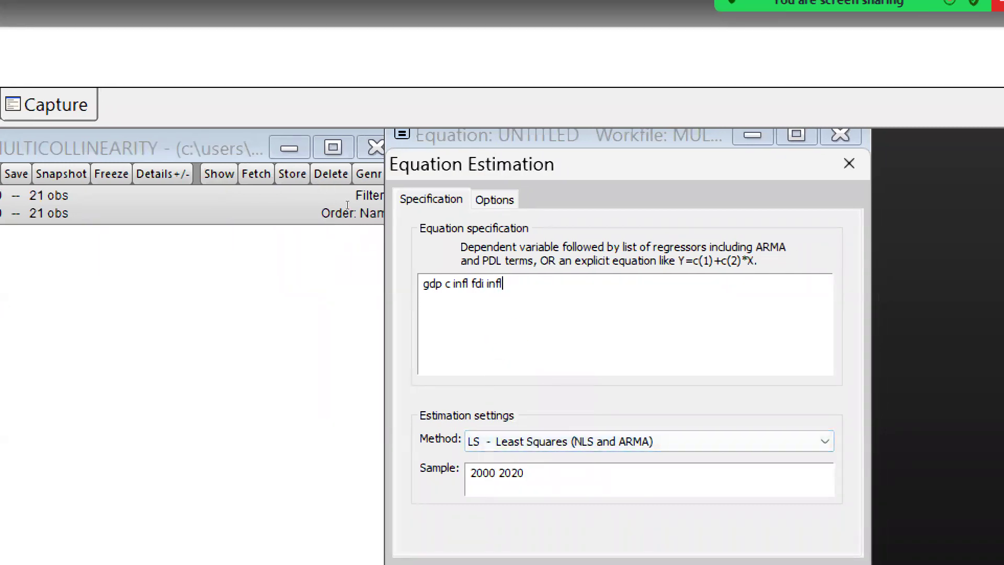
key("Return")
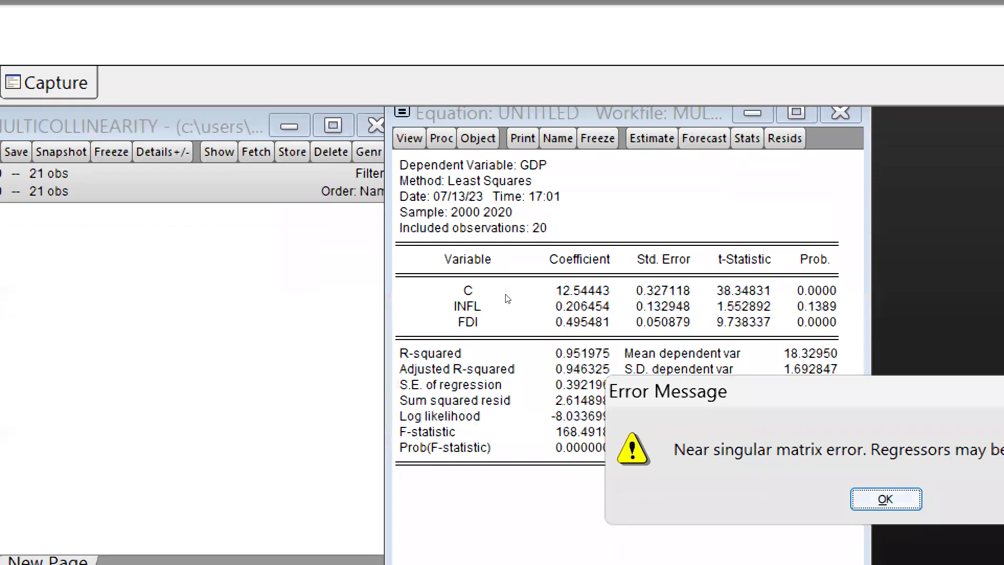
key("Return")
Replace the duplicate infl at the end of the specification with er and estimate gdp c infl fdi er
key("End")
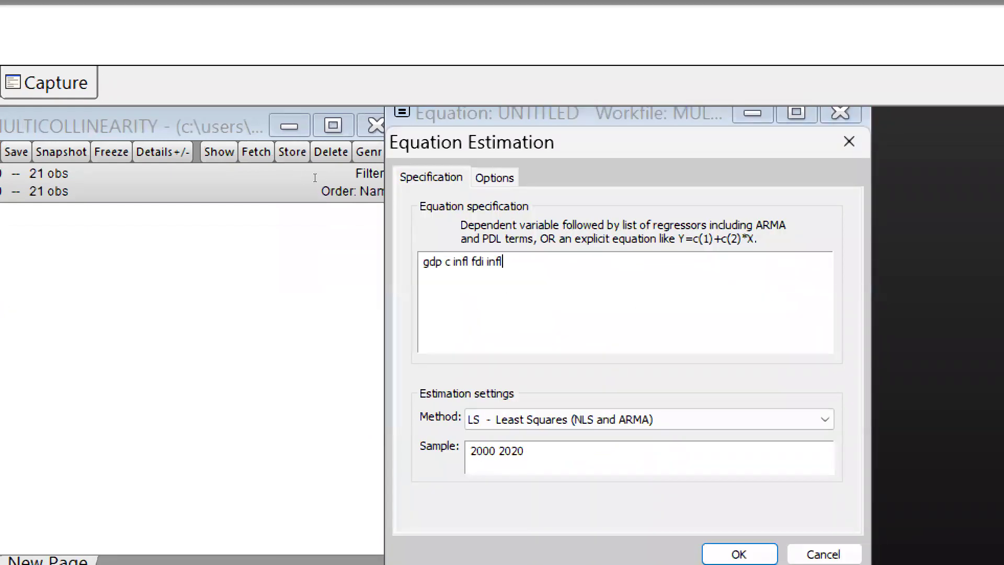
key("BackSpace")
key("BackSpace")
key("BackSpace")
key("BackSpace")
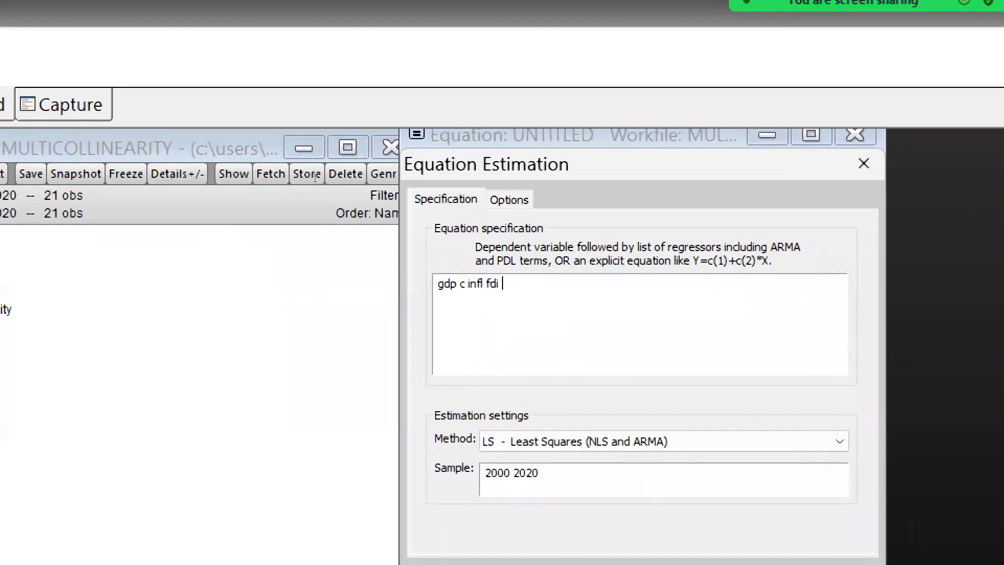
type("er")
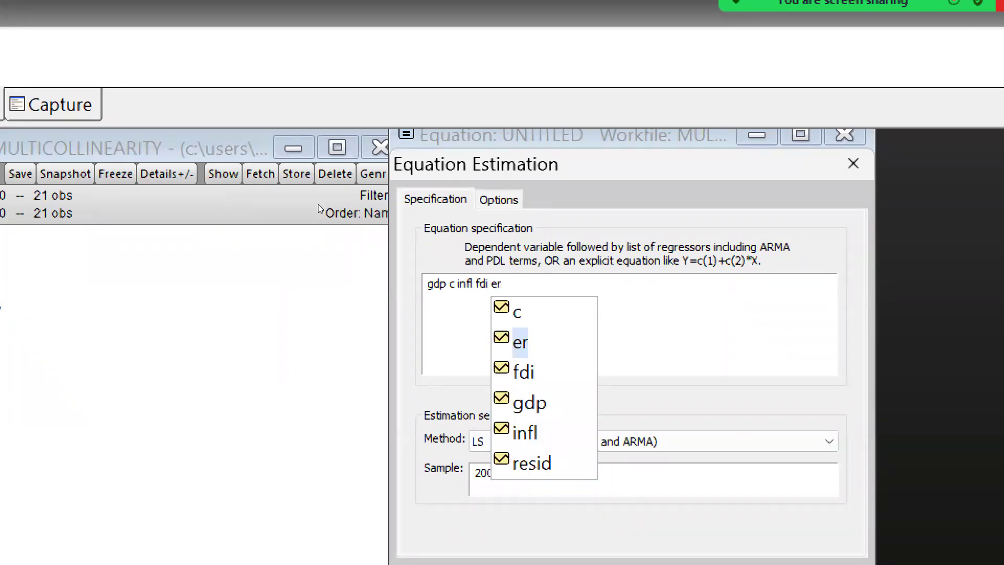
key("Escape")
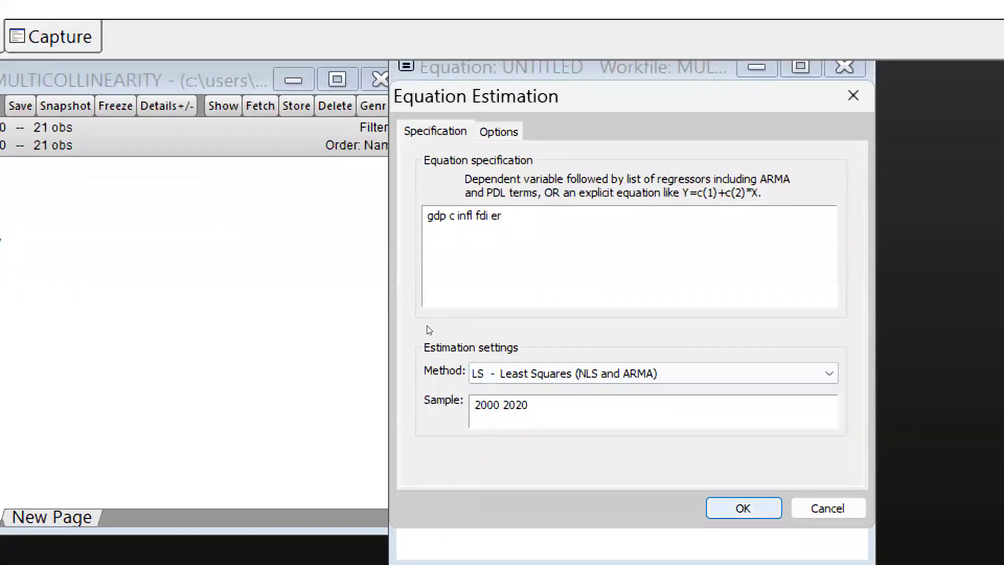
key("Return")
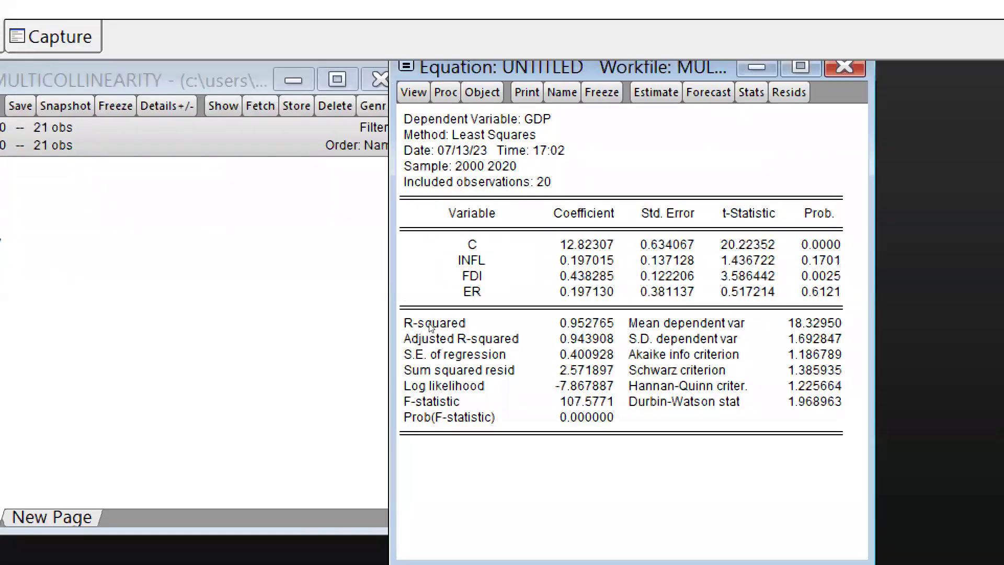